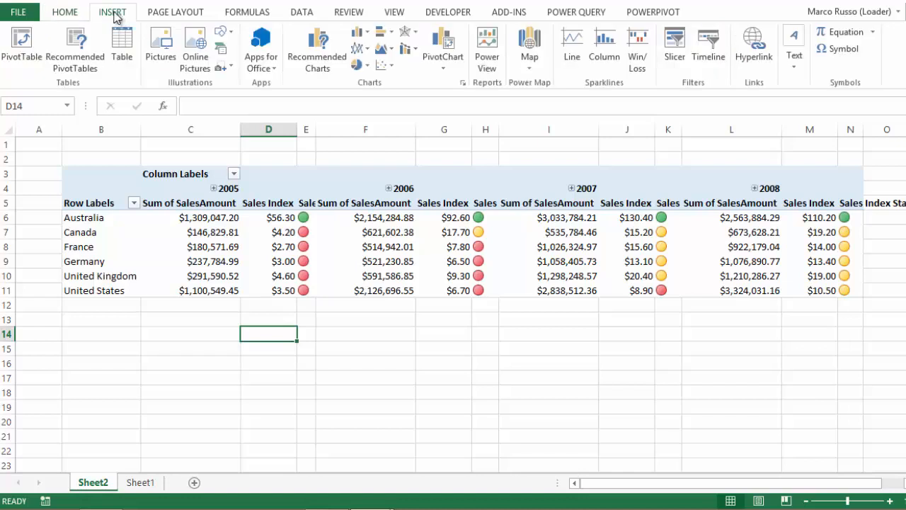
Insert a Power View report and start a table with Month from the OrderDate table's Calendar hierarchy
click(487, 53)
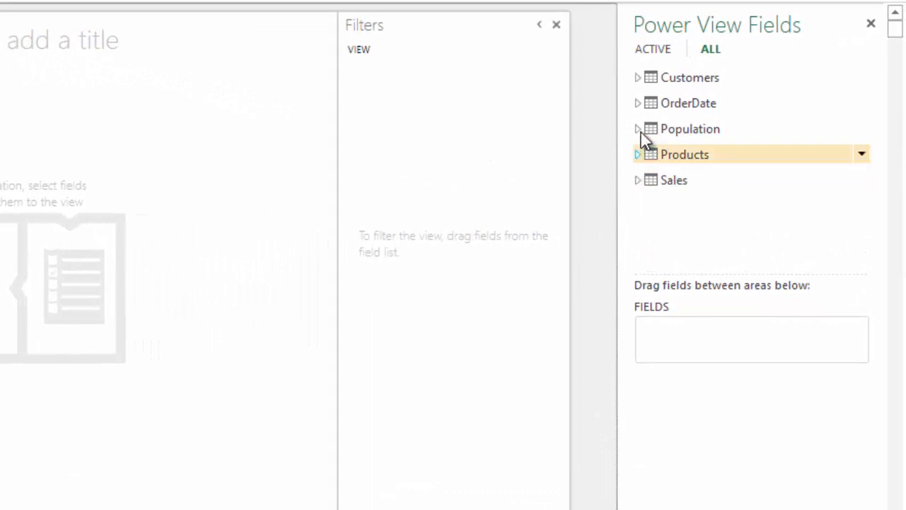
click(640, 104)
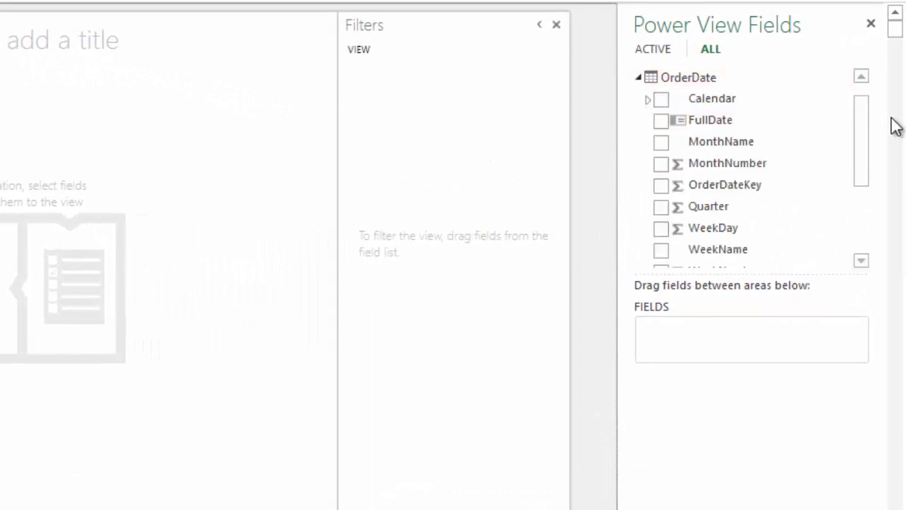
click(648, 101)
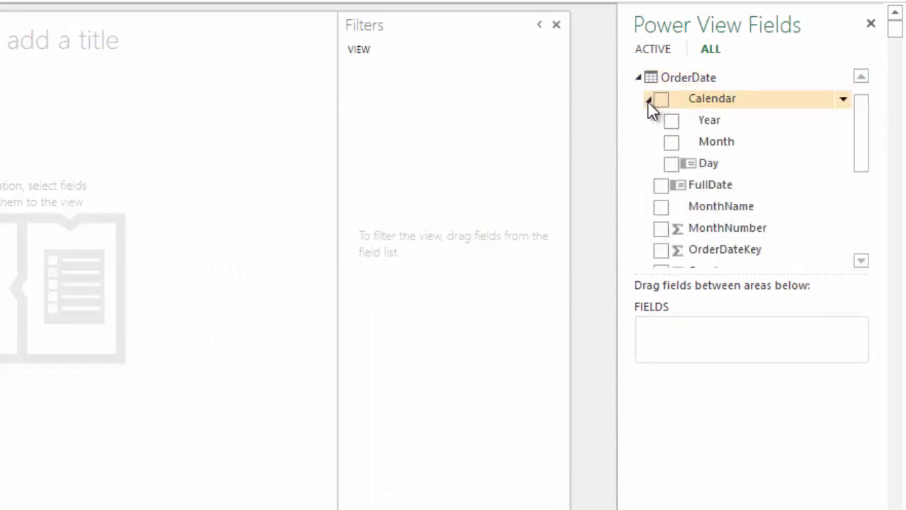
click(671, 142)
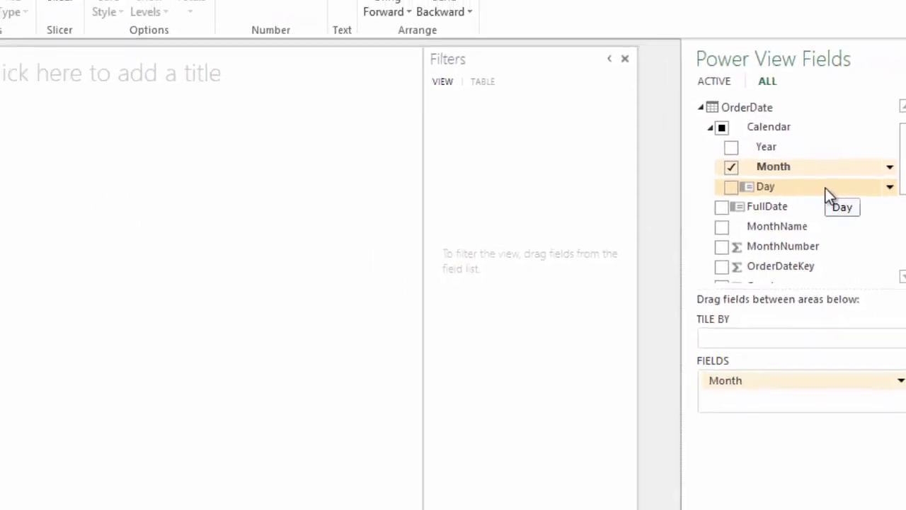
Add Color from the Products table and SalesAmount from the Sales table to the Month table
scroll(826, 195, down, 3)
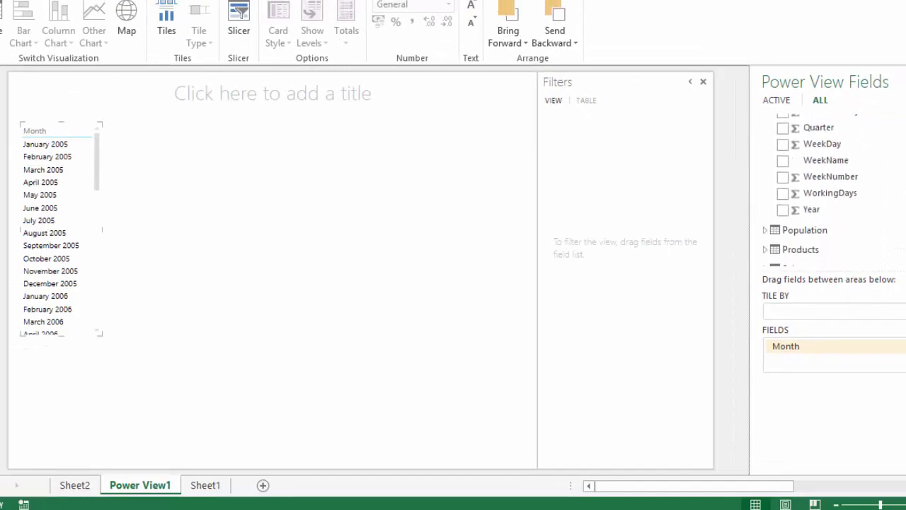
scroll(900, 236, down, 1)
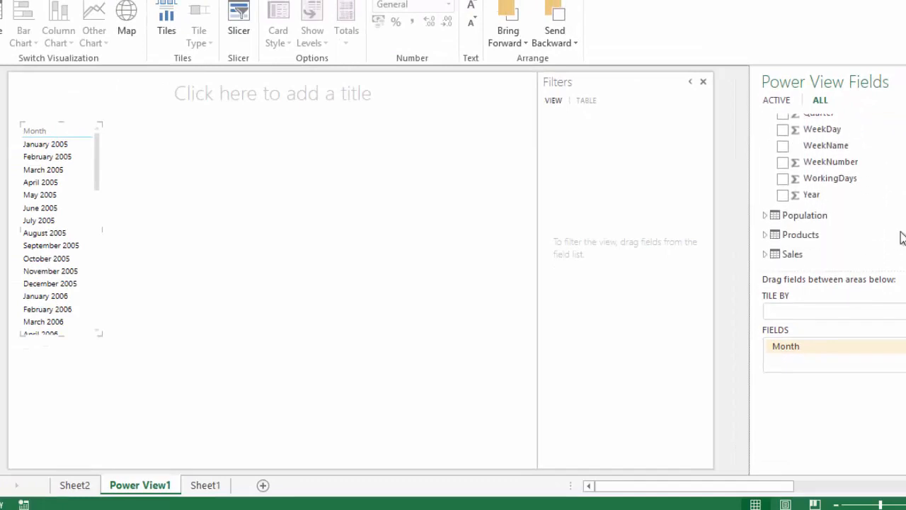
click(766, 237)
click(781, 137)
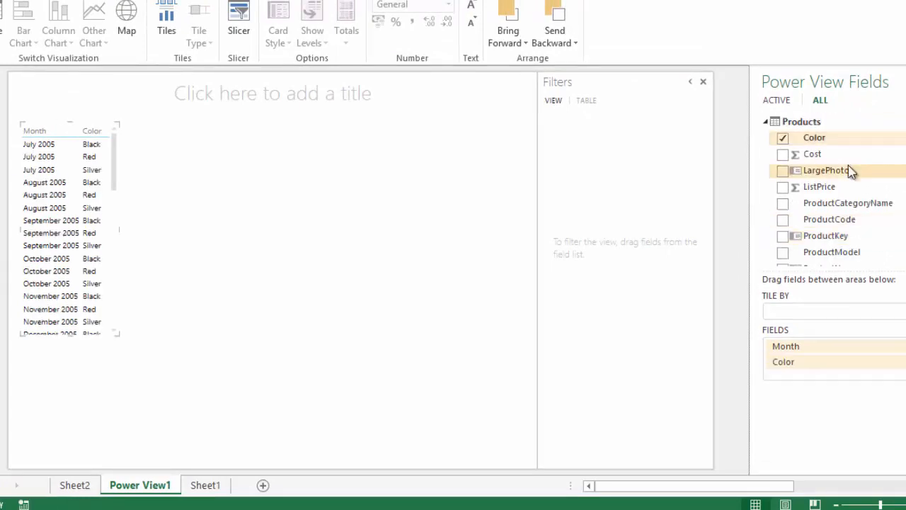
scroll(843, 198, down, 3)
click(766, 254)
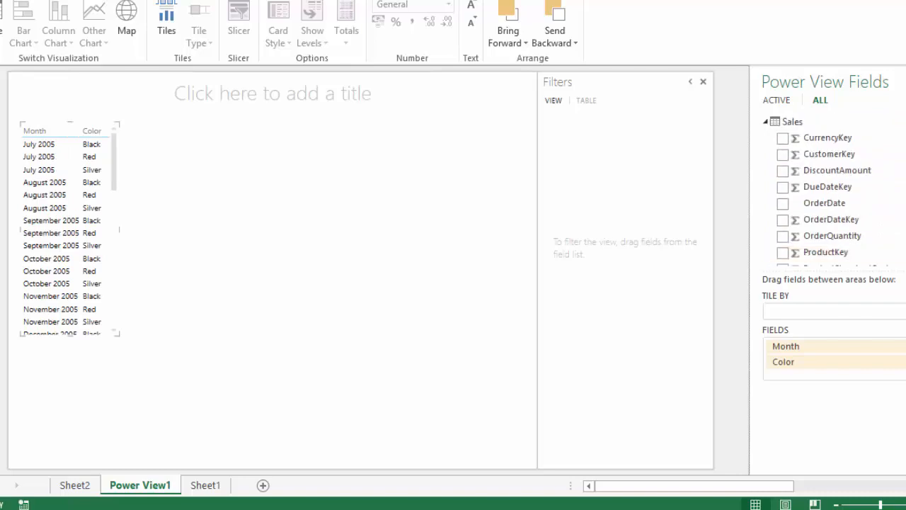
scroll(832, 194, down, 5)
drag(832, 194, 839, 376)
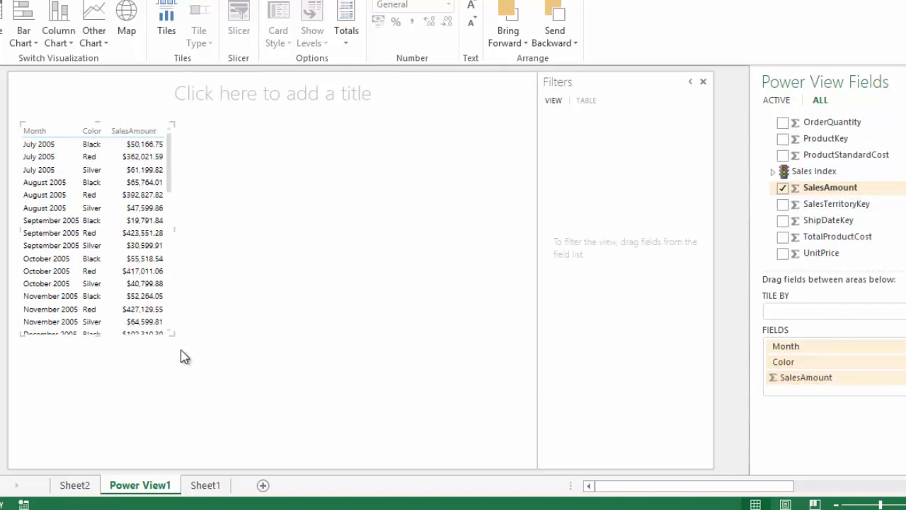
Enlarge the sales table to fill the report canvas and collapse the Filters area
drag(174, 334, 536, 460)
click(693, 83)
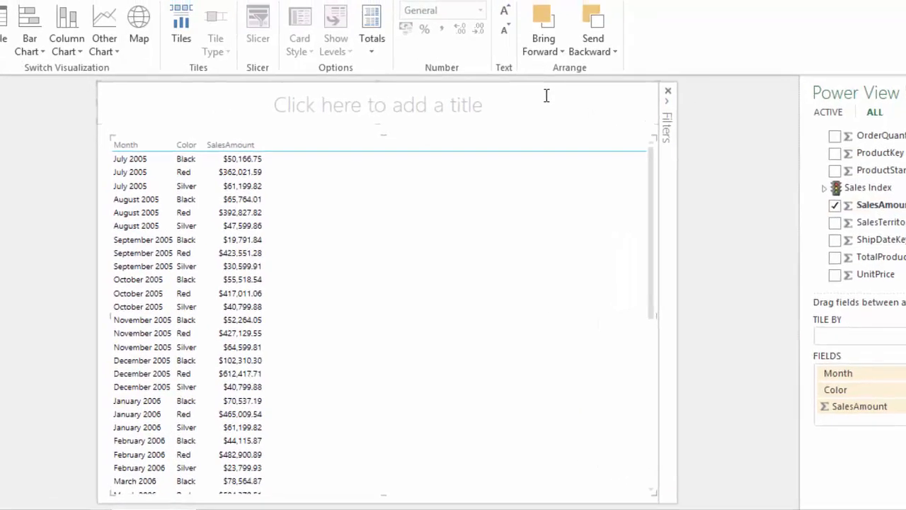
Convert the sales table to a line chart and reduce its height to free space below it
click(98, 38)
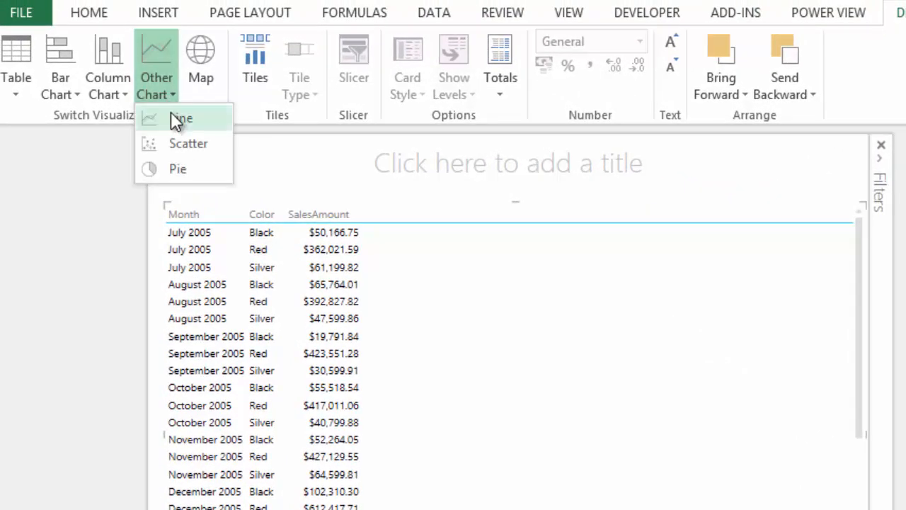
click(178, 119)
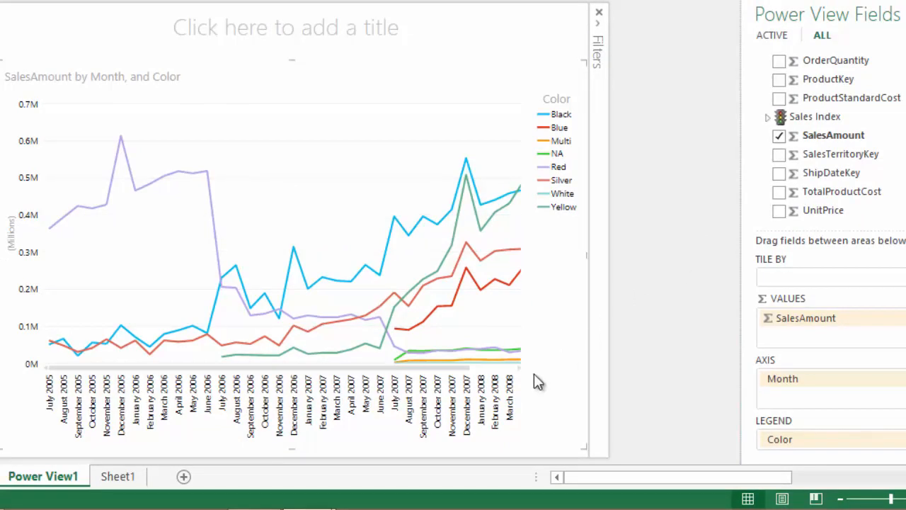
drag(291, 449, 298, 348)
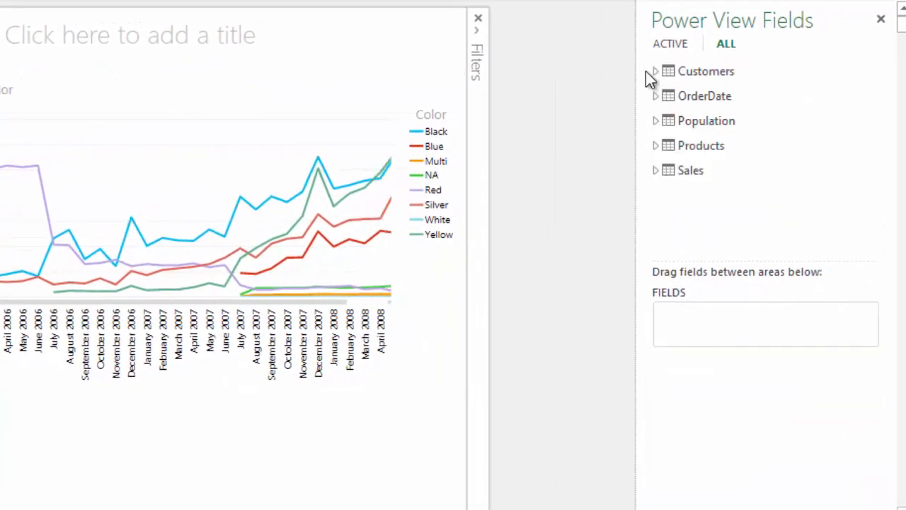
Create a second table below the line chart with CountryName from Customers and SalesAmount from Sales
click(655, 71)
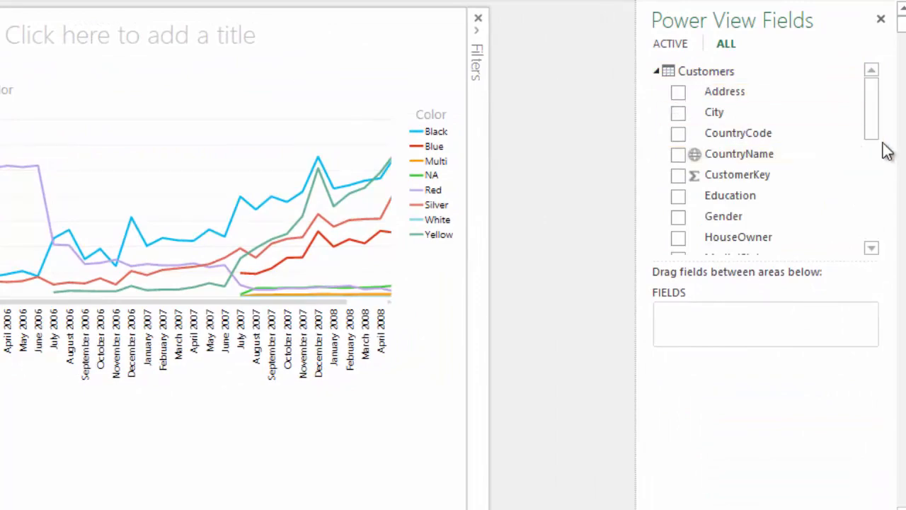
drag(752, 159, 135, 419)
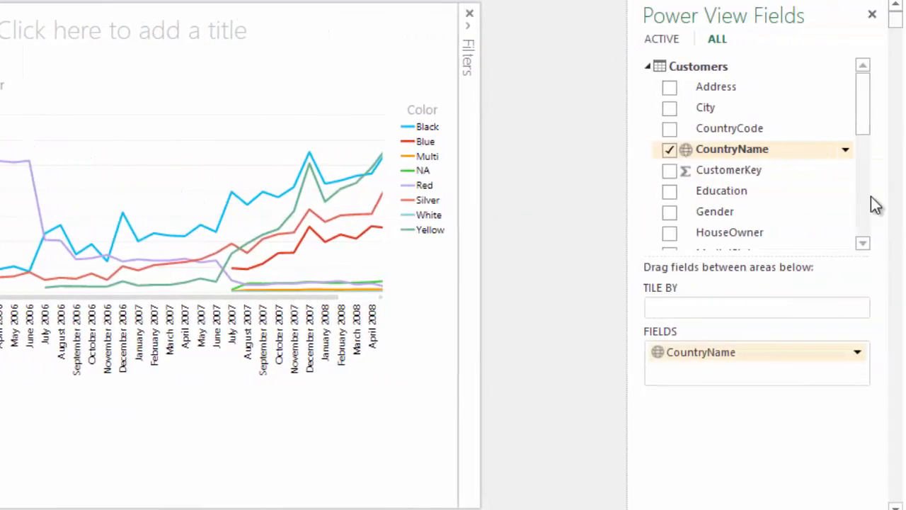
drag(864, 122, 865, 227)
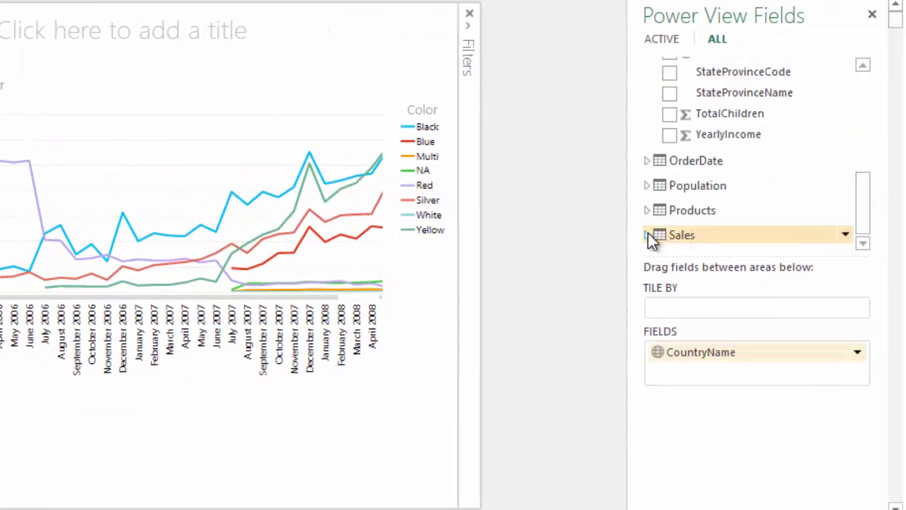
click(648, 233)
drag(871, 181, 873, 233)
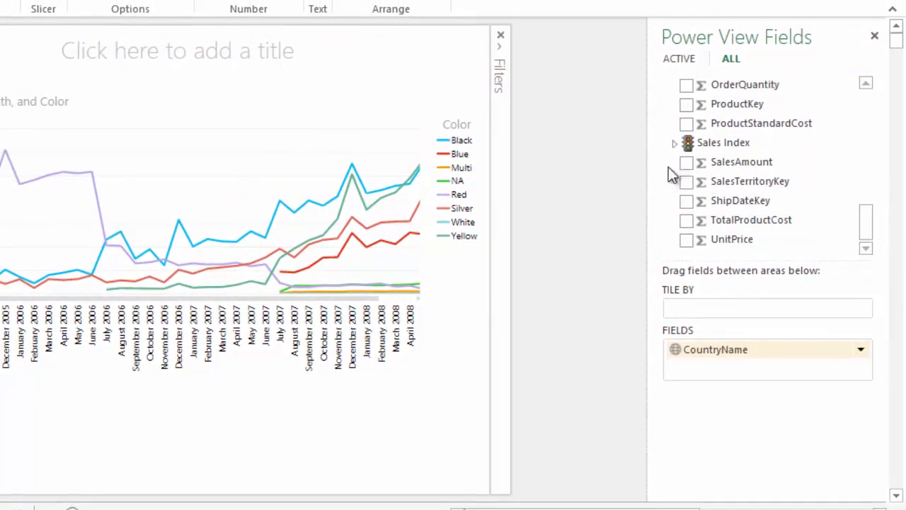
click(682, 164)
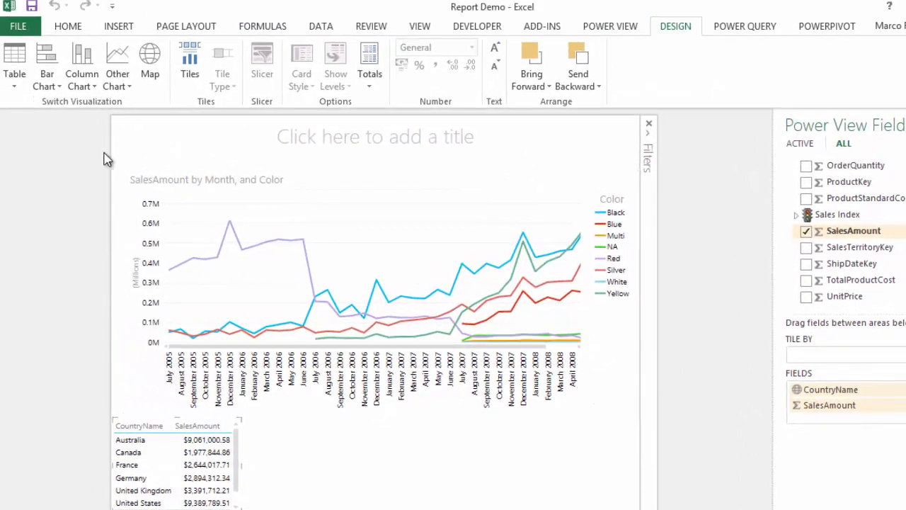
Convert the country sales table to a column chart and widen it across the report canvas
click(90, 85)
click(100, 103)
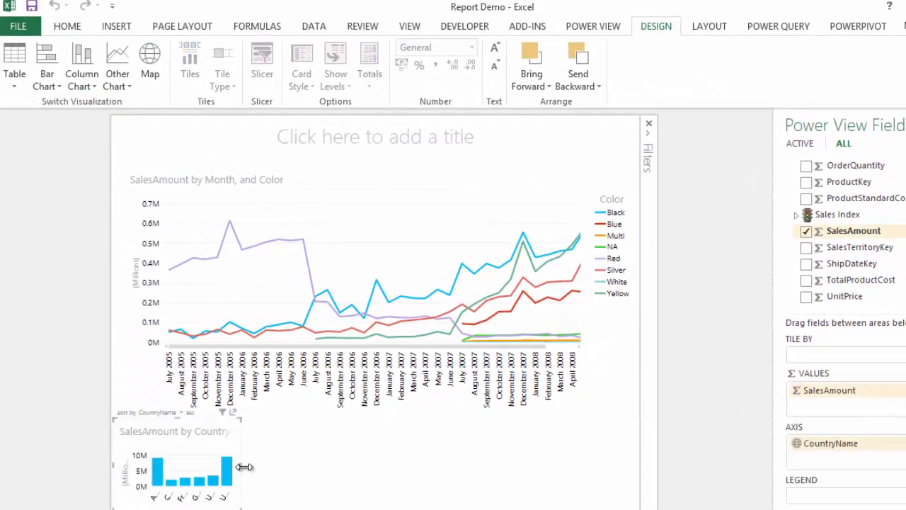
drag(243, 467, 605, 468)
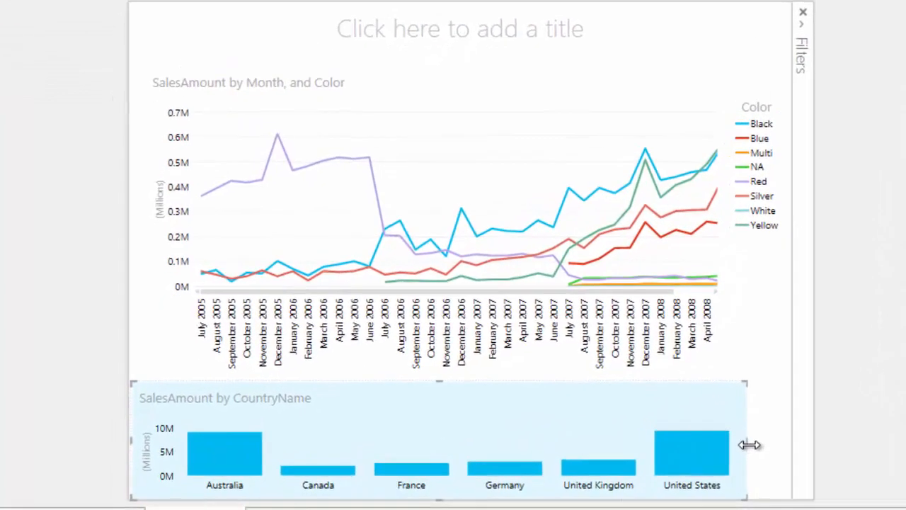
drag(748, 443, 783, 444)
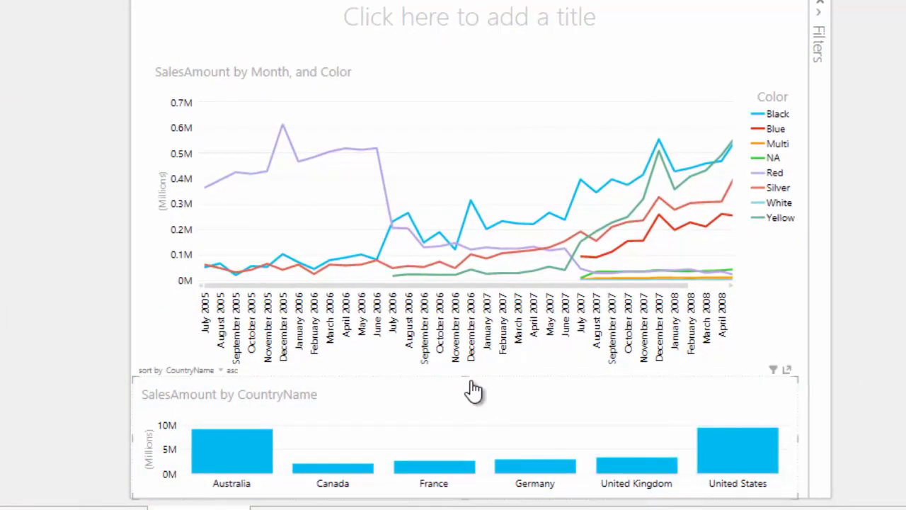
Highlight the Black, Yellow and Silver lines one after another to examine each color's share of sales by country
click(466, 215)
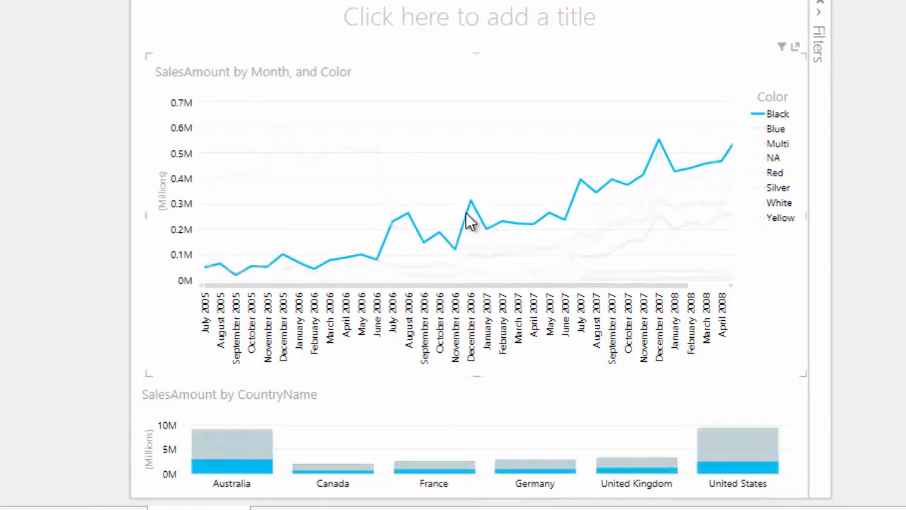
click(643, 196)
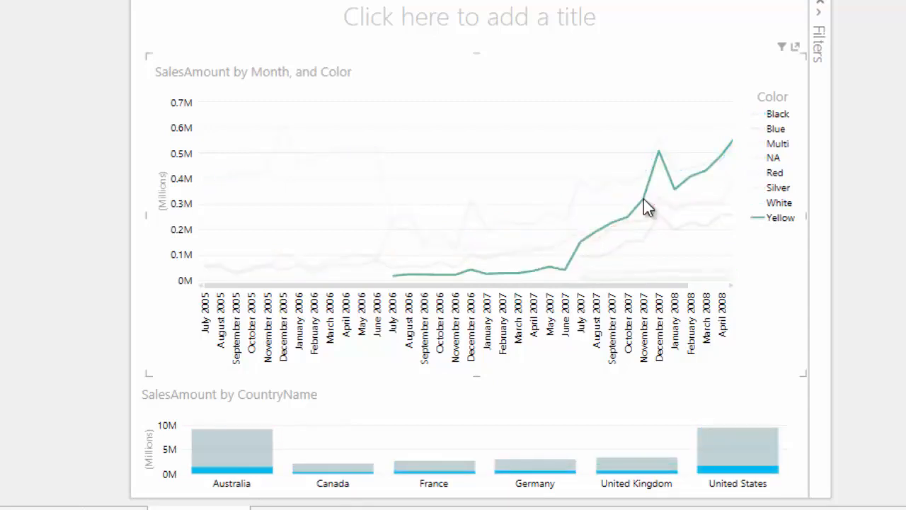
click(670, 207)
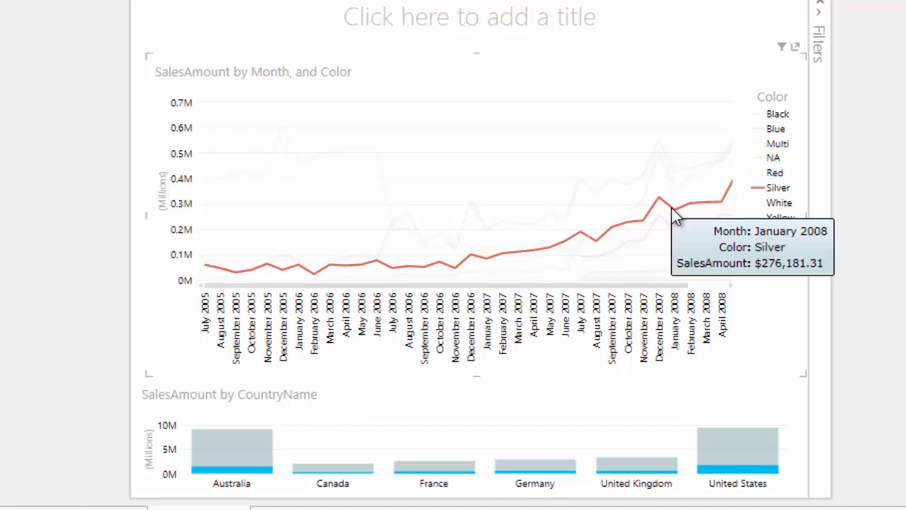
Filter the line chart by selecting the United States, United Kingdom, Germany and Australia columns one after another
click(739, 441)
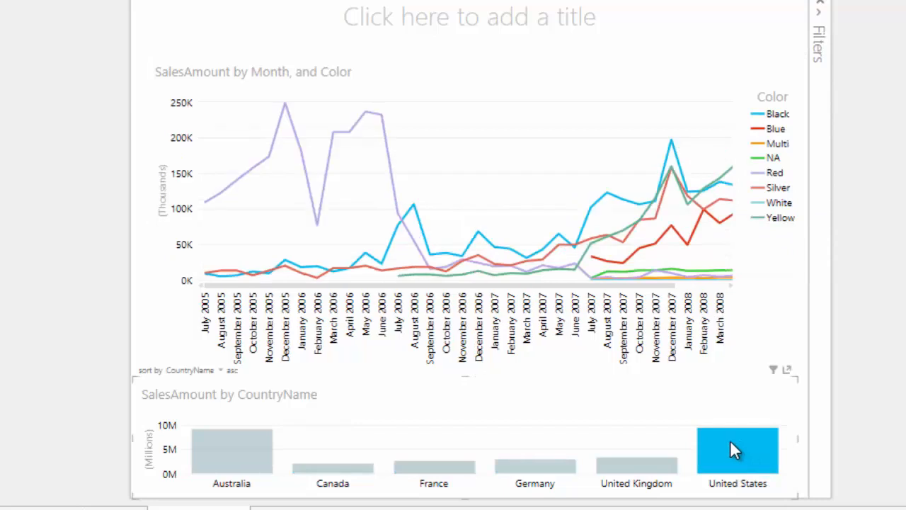
click(665, 467)
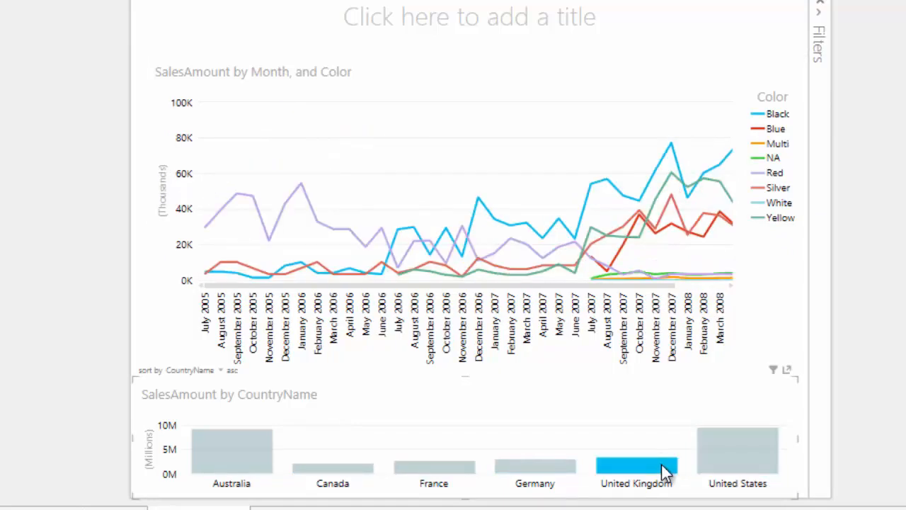
click(563, 473)
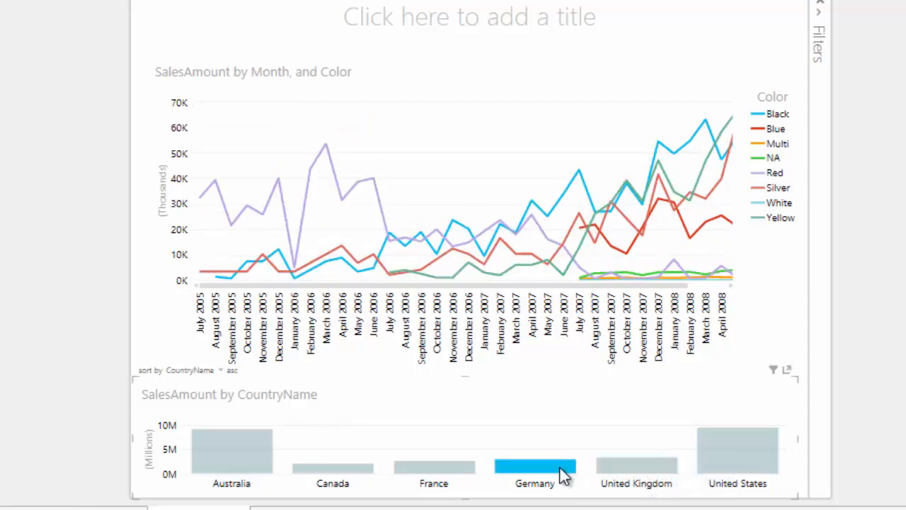
click(259, 462)
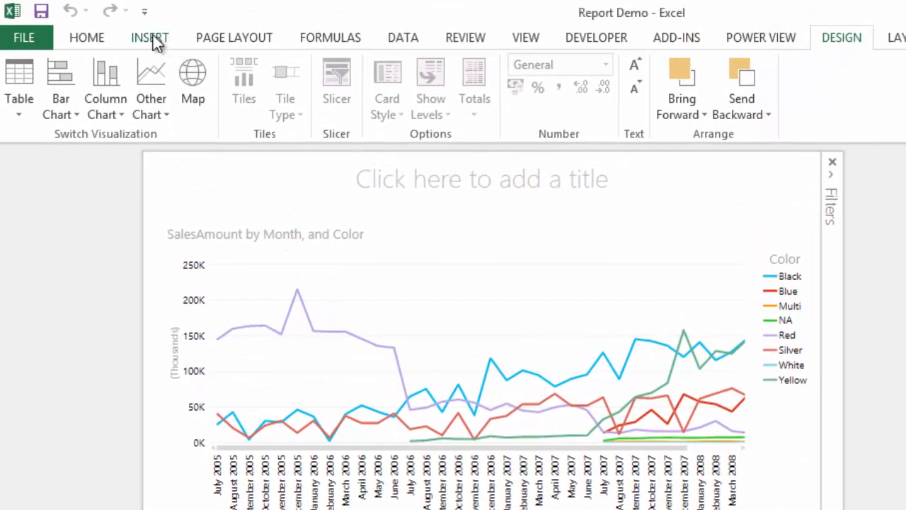
Insert a second Power View report in the workbook and dismiss the Office feedback bar
click(154, 43)
click(663, 78)
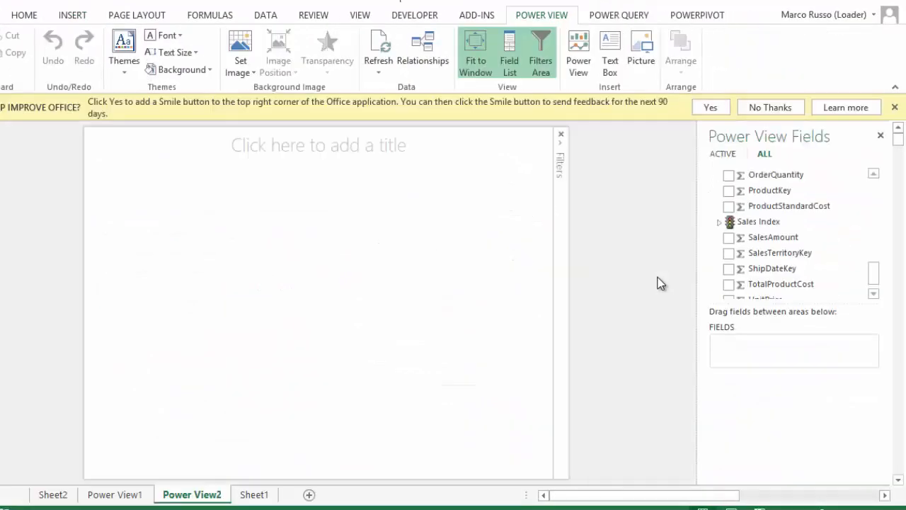
click(894, 109)
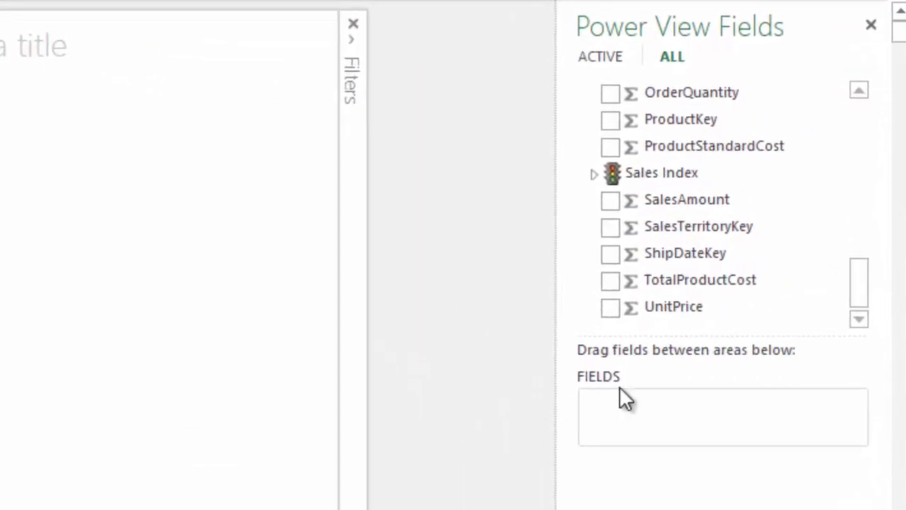
Build a table with CountryName, StateProvinceName and City from Customers plus SalesAmount from Sales in the new report
drag(856, 297, 854, 126)
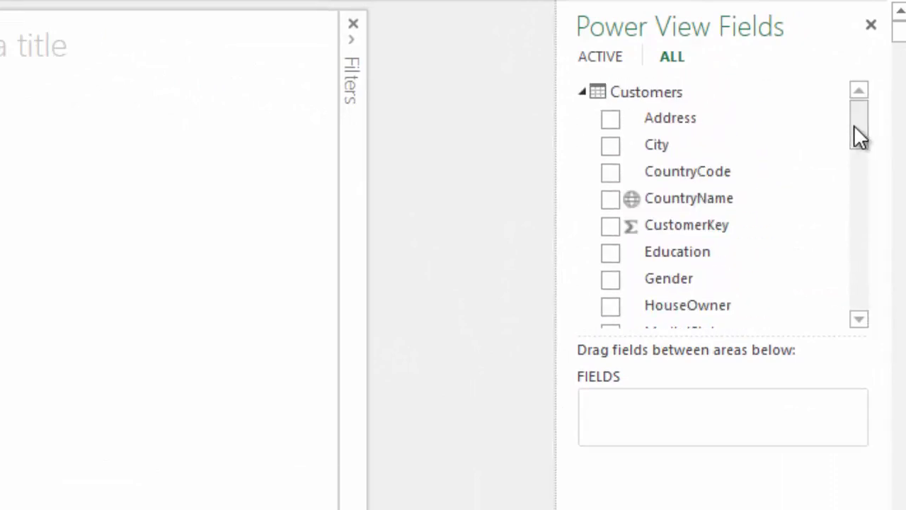
click(610, 199)
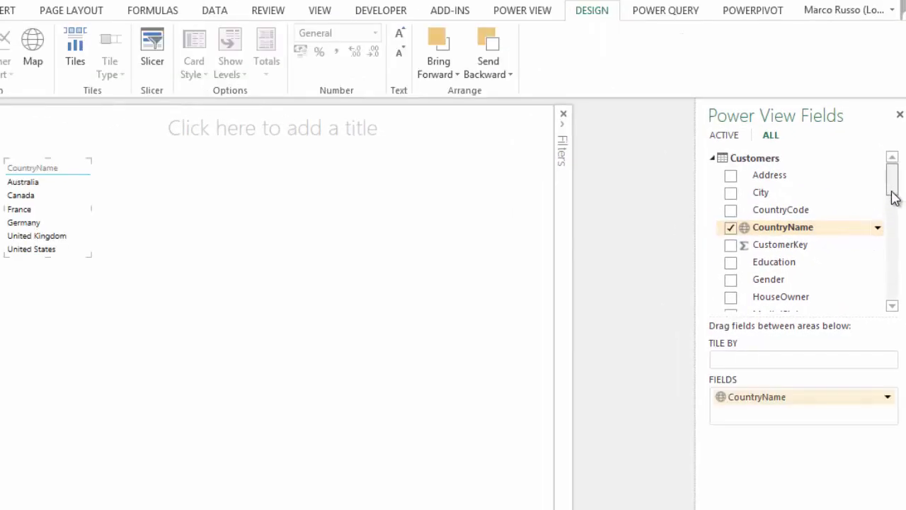
drag(894, 199, 892, 231)
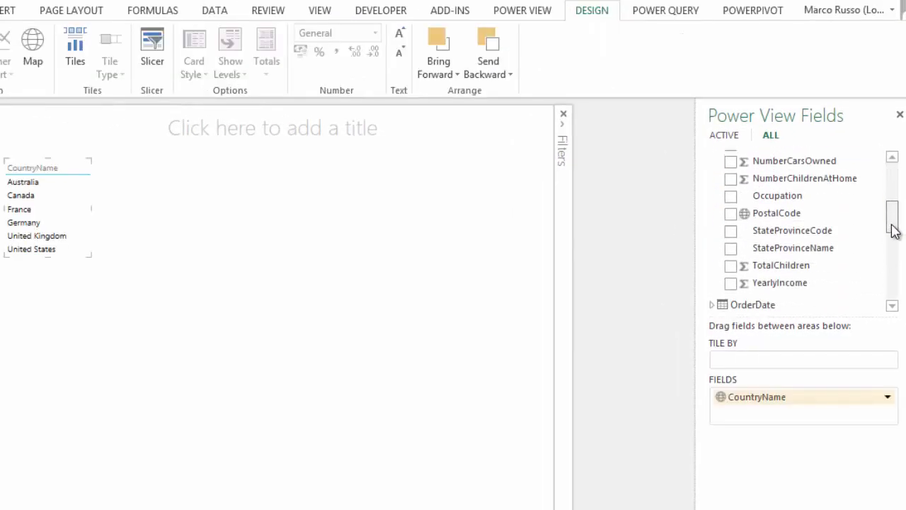
click(732, 246)
drag(894, 233, 896, 292)
click(731, 193)
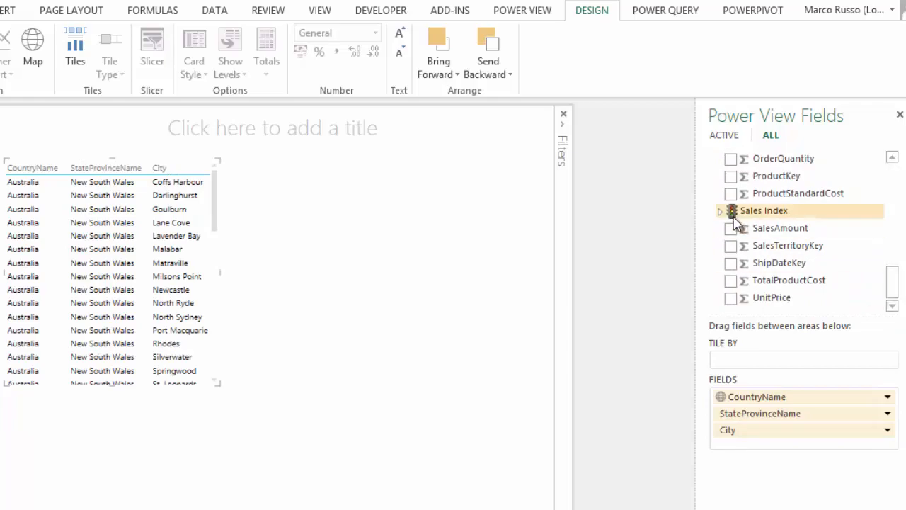
click(731, 228)
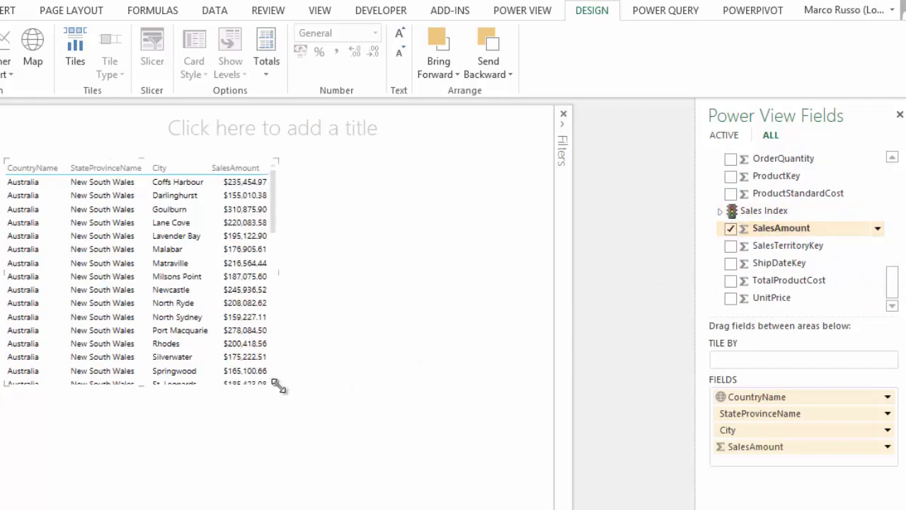
Enlarge the sales table to fill the report canvas and convert it to a map
drag(277, 386, 590, 507)
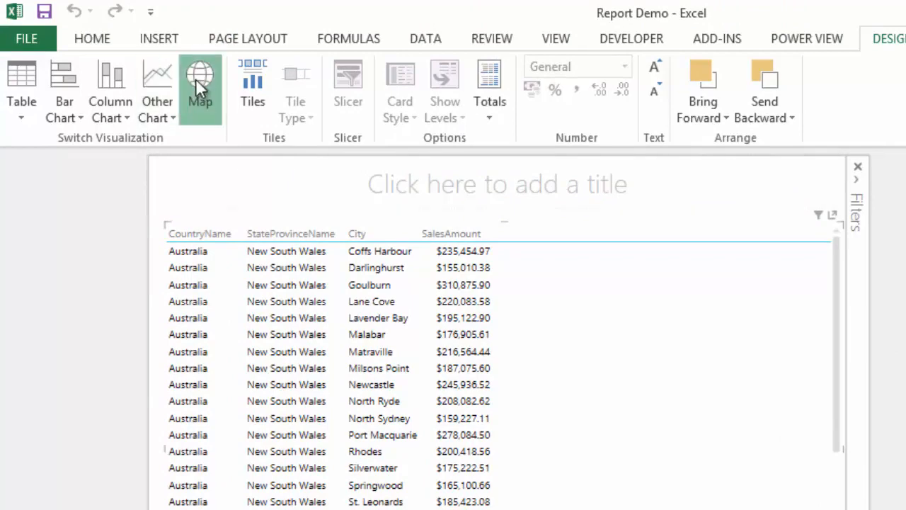
click(198, 89)
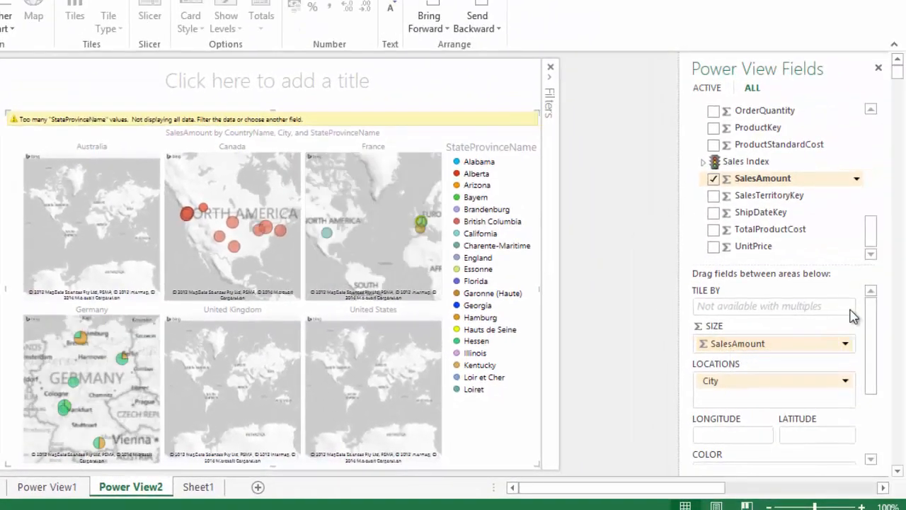
Move CountryName and StateProvinceName into the map's locations so the hierarchy is CountryName, StateProvinceName, City
drag(870, 244, 887, 141)
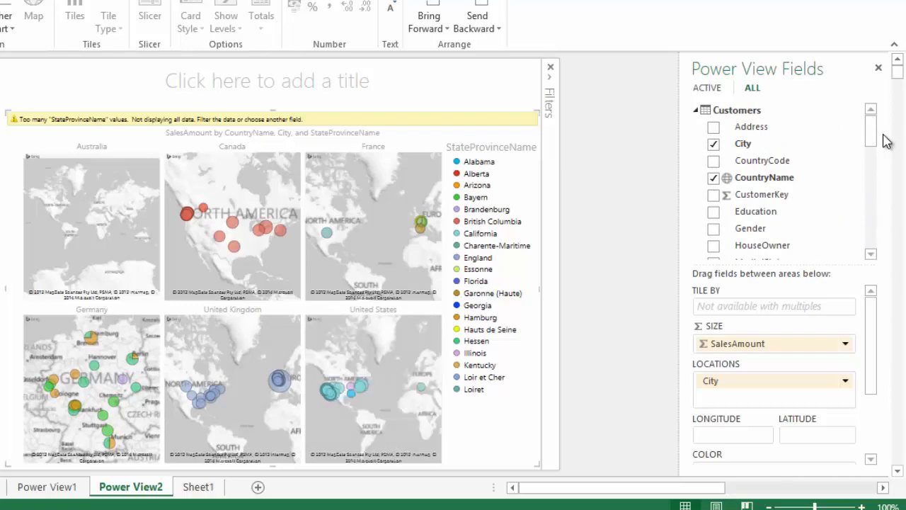
drag(873, 364, 873, 402)
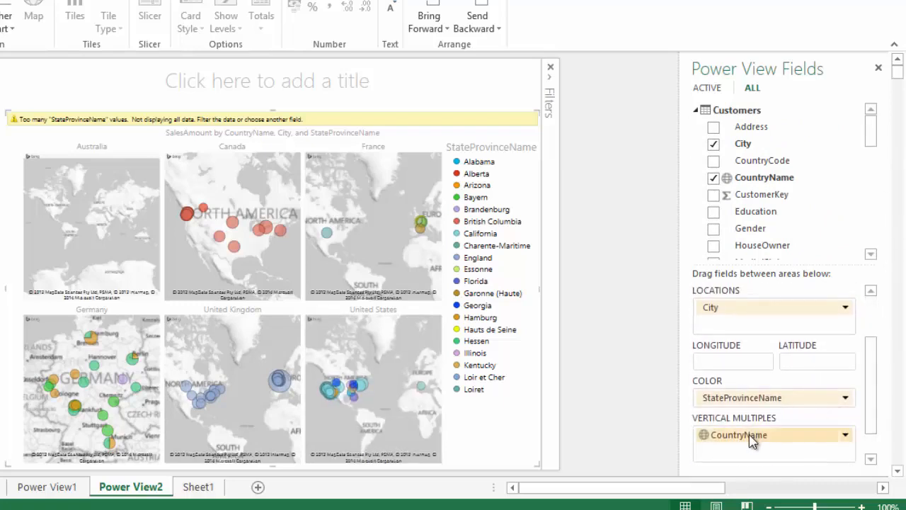
drag(754, 377, 753, 307)
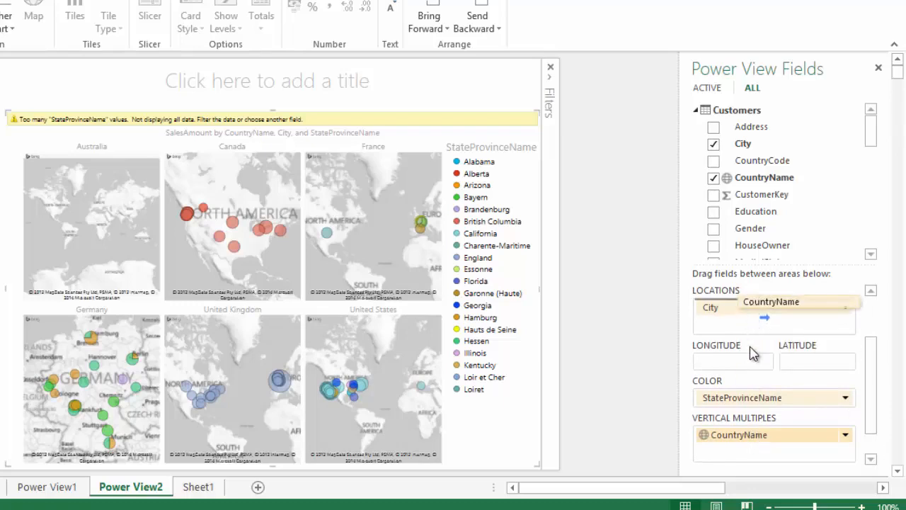
drag(753, 354, 754, 372)
drag(752, 405, 760, 328)
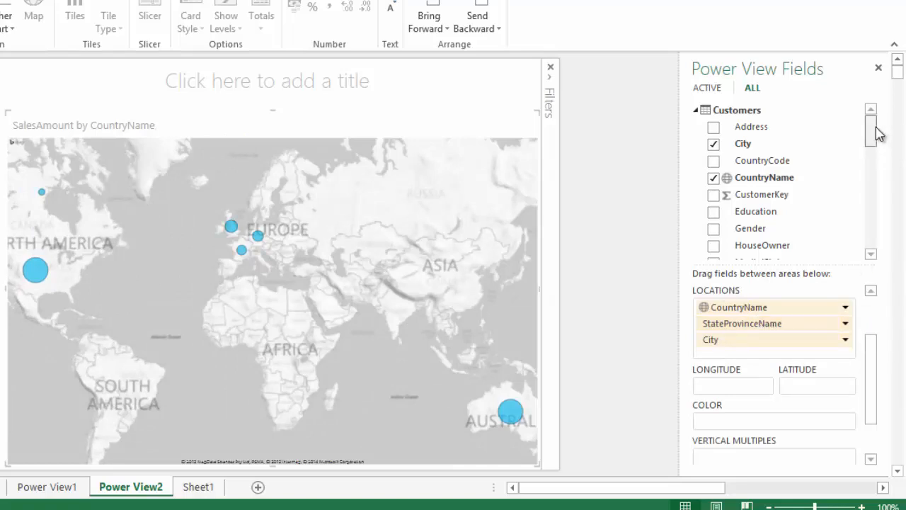
Split the map bubbles by product color using the Color field from the Products table
drag(877, 135, 874, 190)
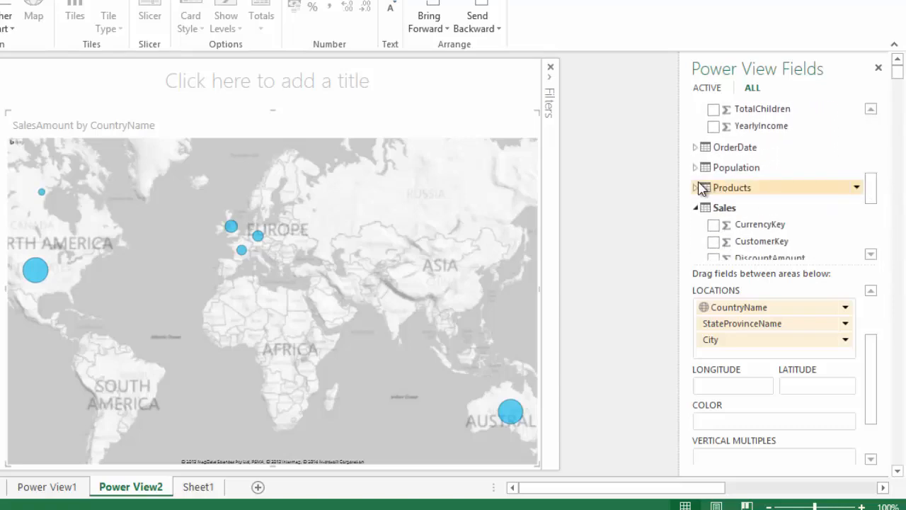
scroll(701, 187, down, 3)
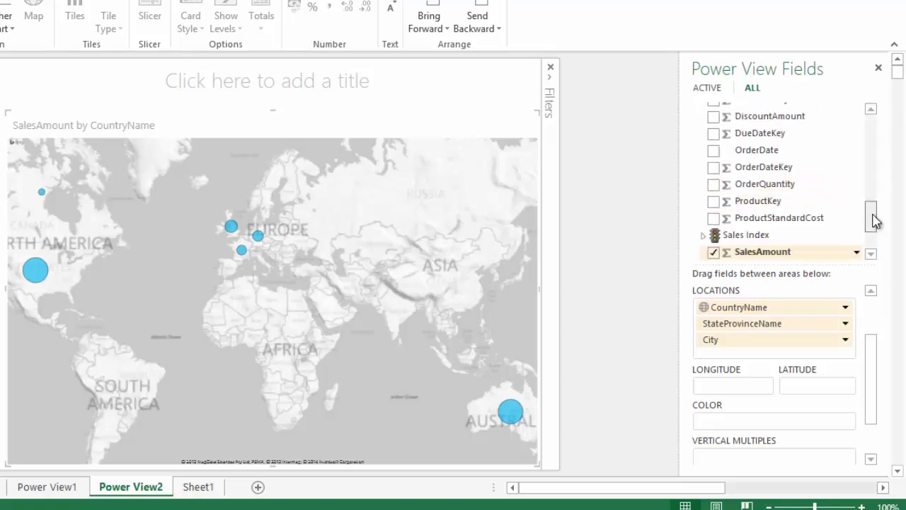
drag(874, 221, 874, 196)
click(703, 172)
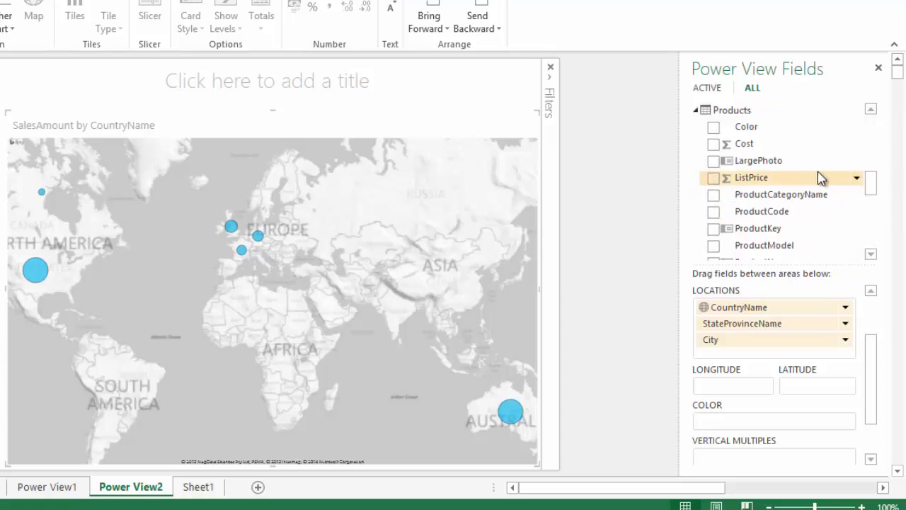
drag(756, 128, 791, 421)
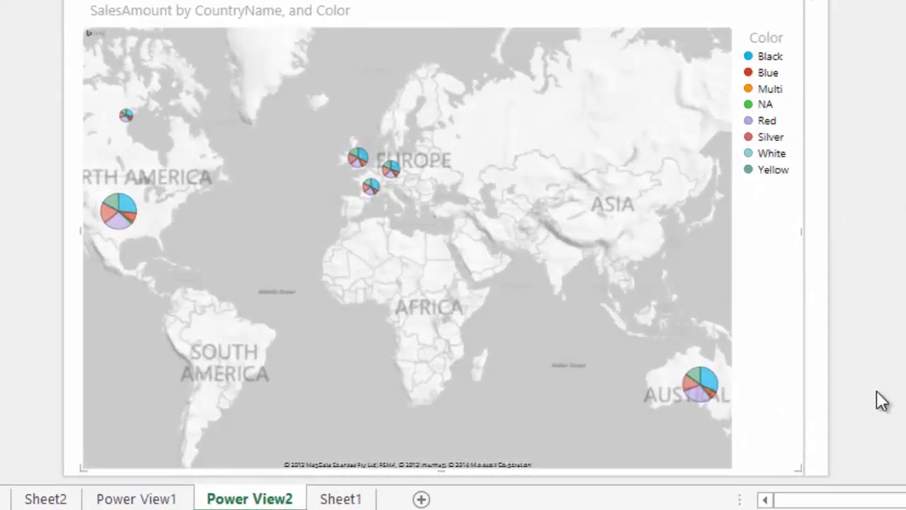
Drill down the map into Australia and New South Wales, and return to the country level
double_click(707, 386)
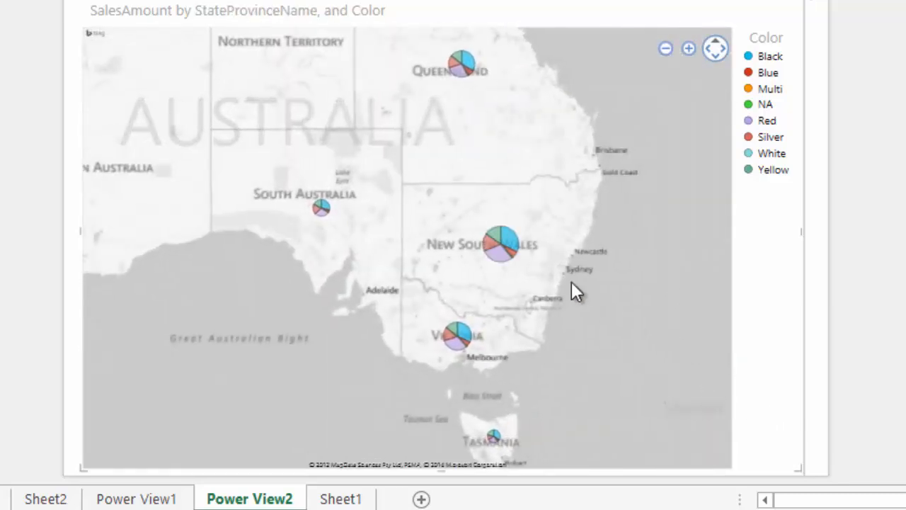
double_click(493, 243)
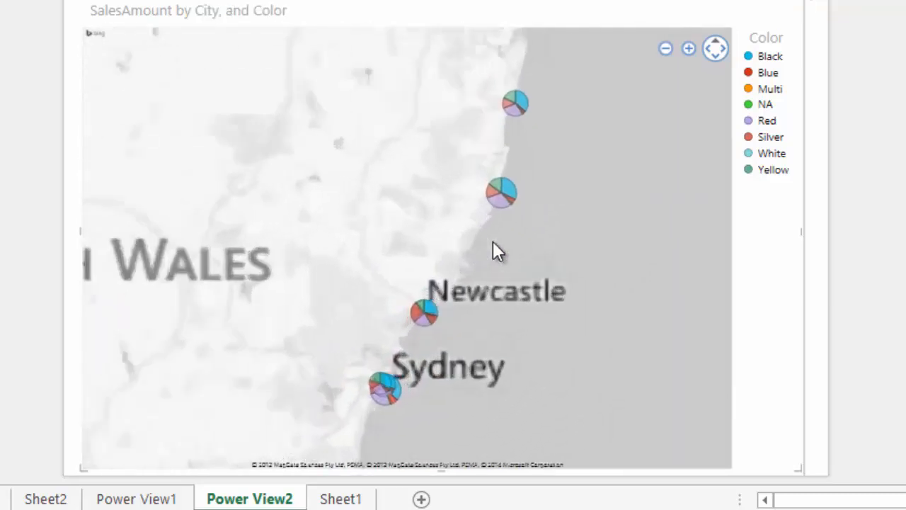
click(682, 52)
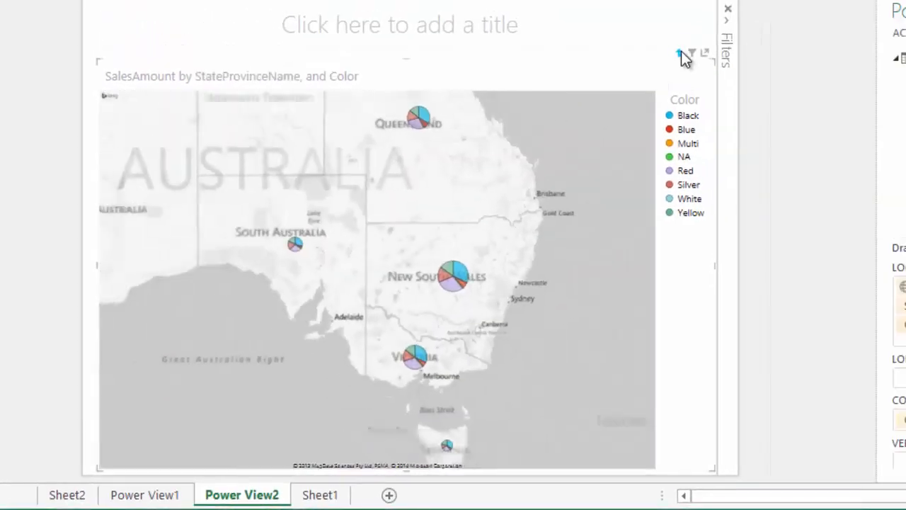
click(682, 52)
Drill down the map into the United States and Oregon, and return to the country level
double_click(126, 246)
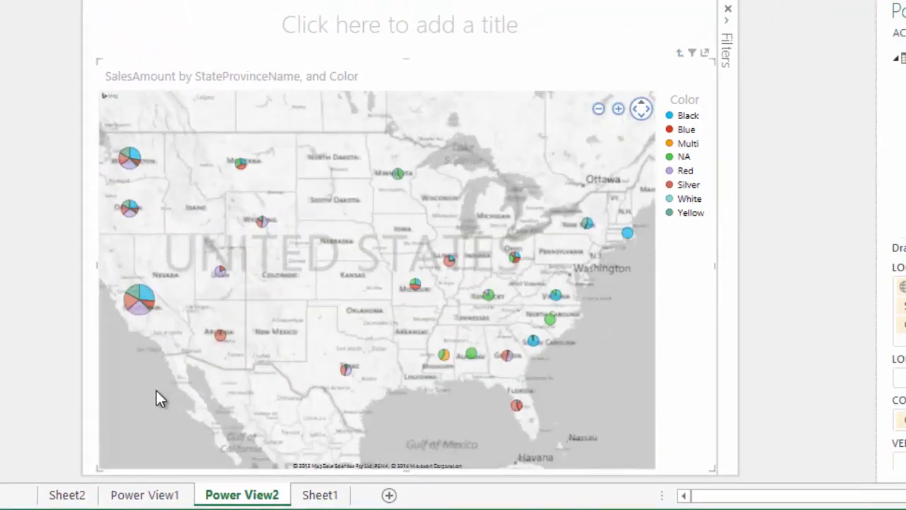
double_click(131, 210)
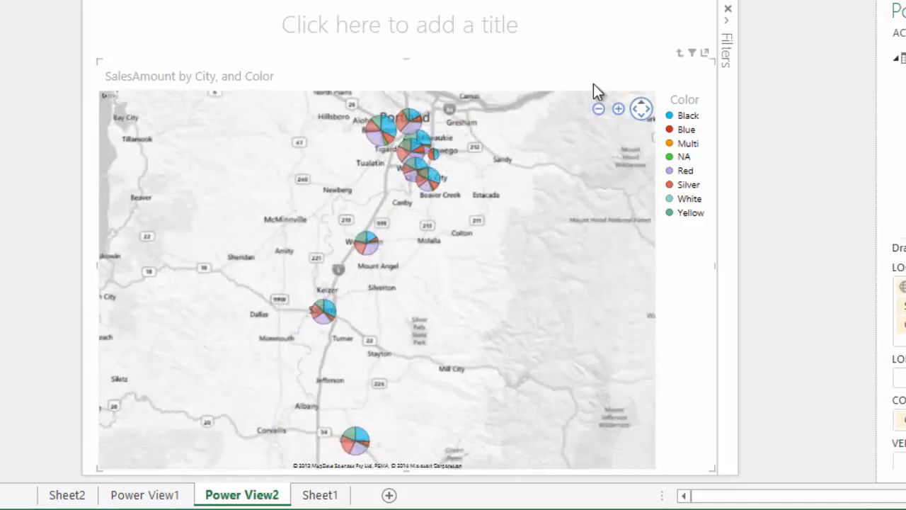
click(677, 53)
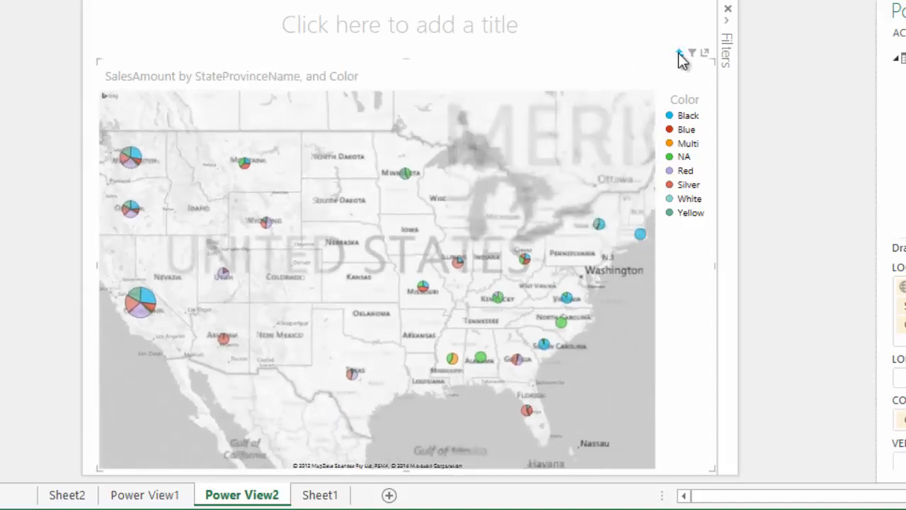
click(676, 53)
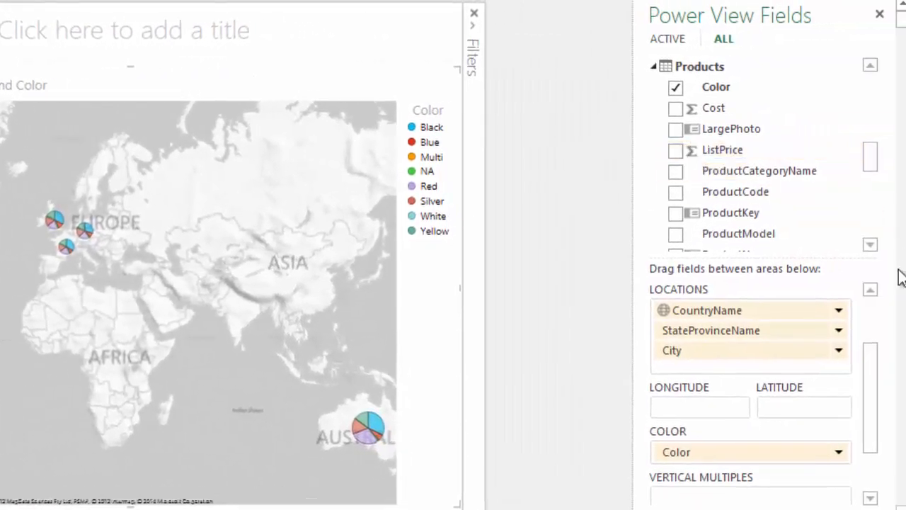
Tile the map by ProductCategoryName from the Products table
drag(884, 361, 881, 314)
mouse_move(872, 159)
mouse_down()
mouse_move(882, 91)
mouse_move(878, 150)
mouse_up()
click(652, 67)
drag(786, 87, 742, 309)
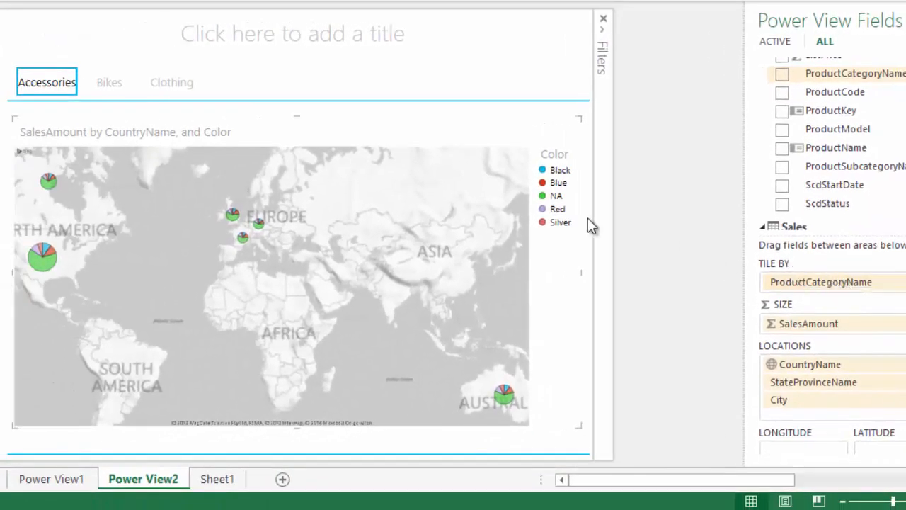
Compare the Bikes, Clothing and Accessories tiles on the map, drilling into France from Clothing before revisiting Bikes and Accessories
click(115, 83)
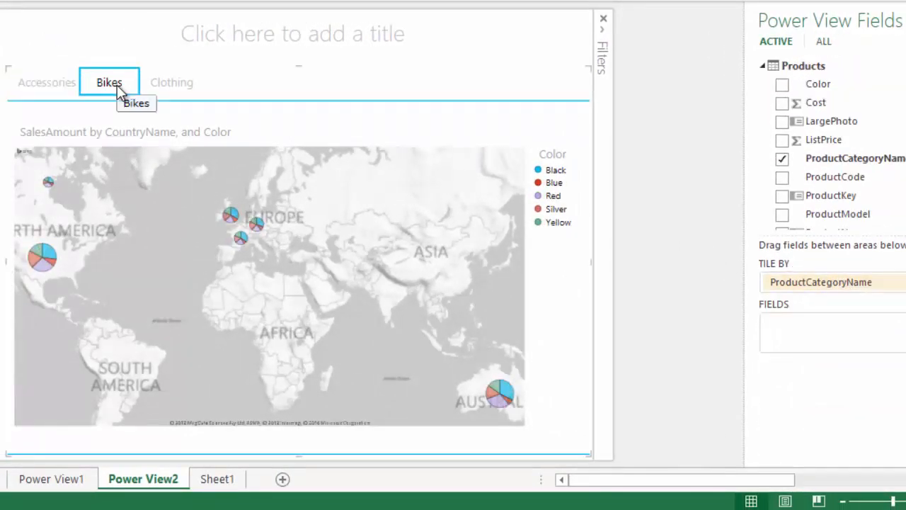
click(178, 89)
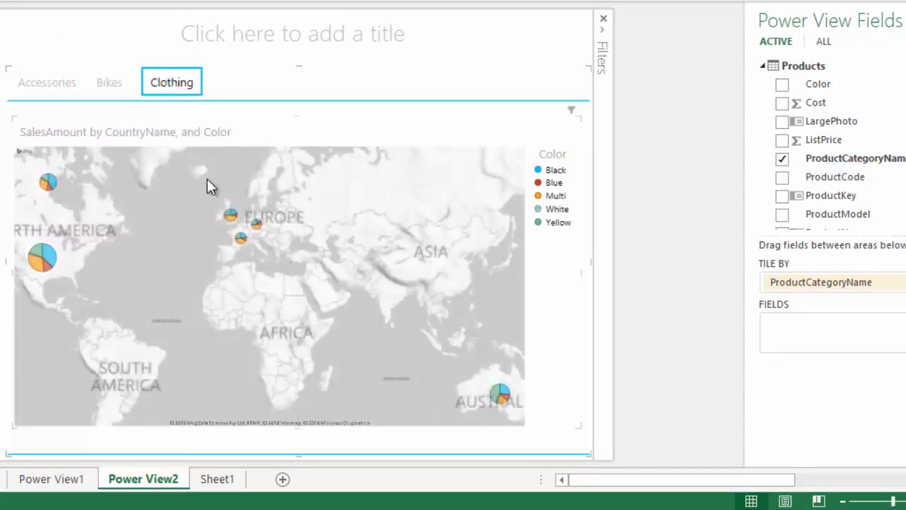
double_click(244, 241)
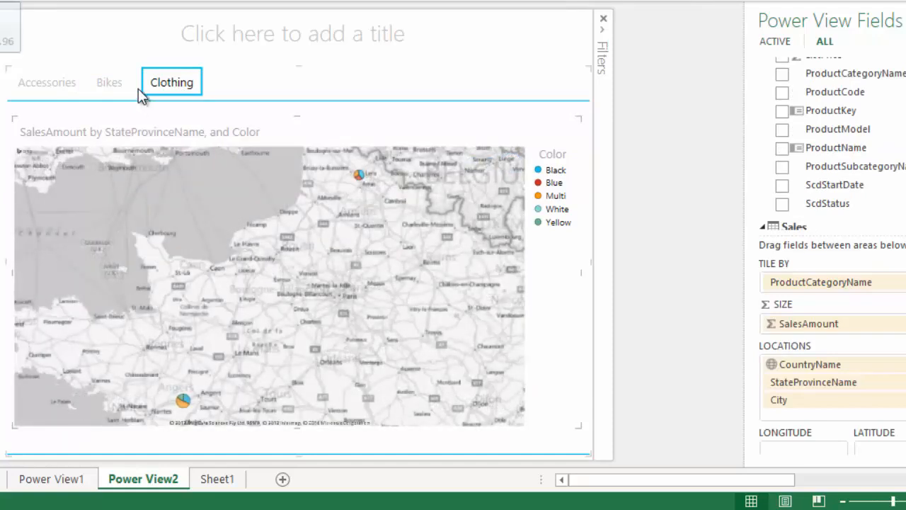
click(119, 85)
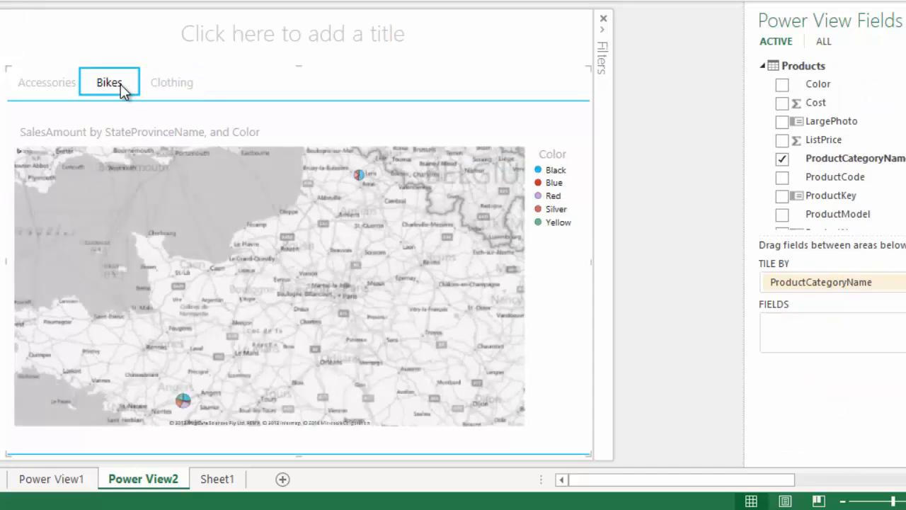
click(69, 84)
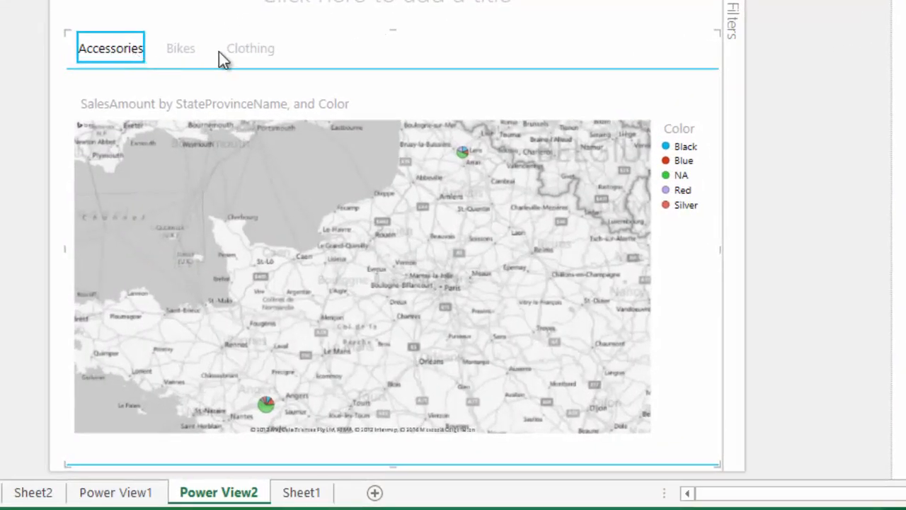
Drill up from France to the country level, drill into Canada and return to the country level
mouse_move(626, 108)
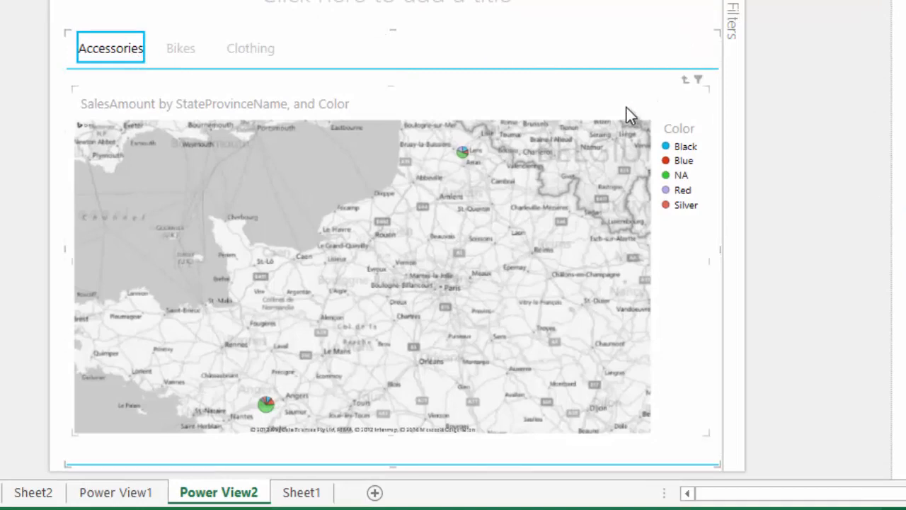
click(686, 79)
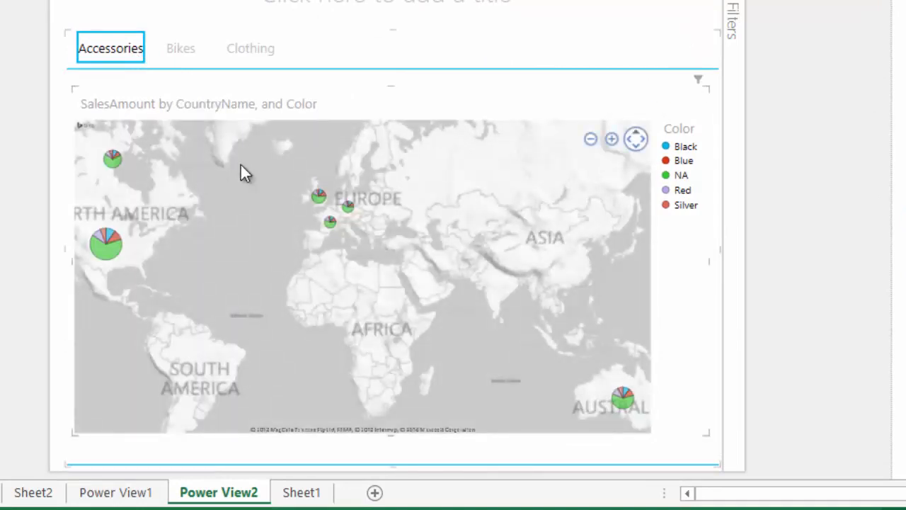
double_click(113, 160)
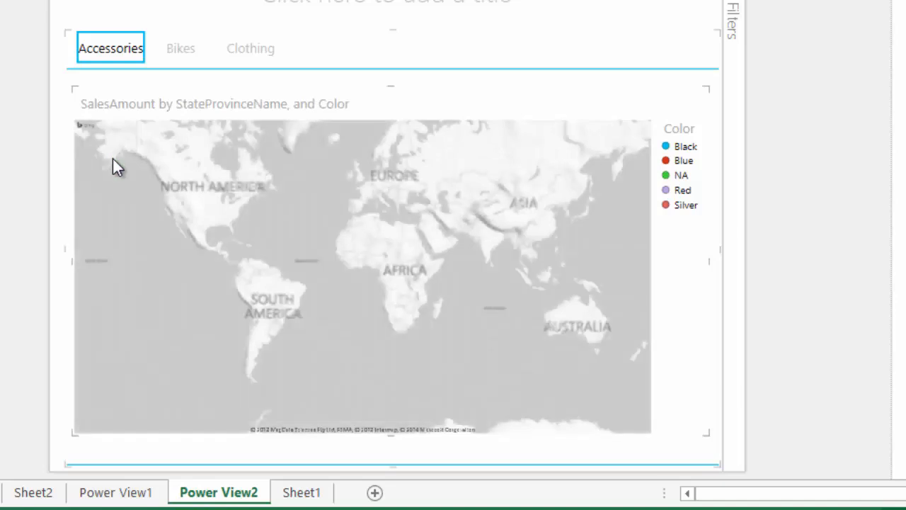
click(687, 80)
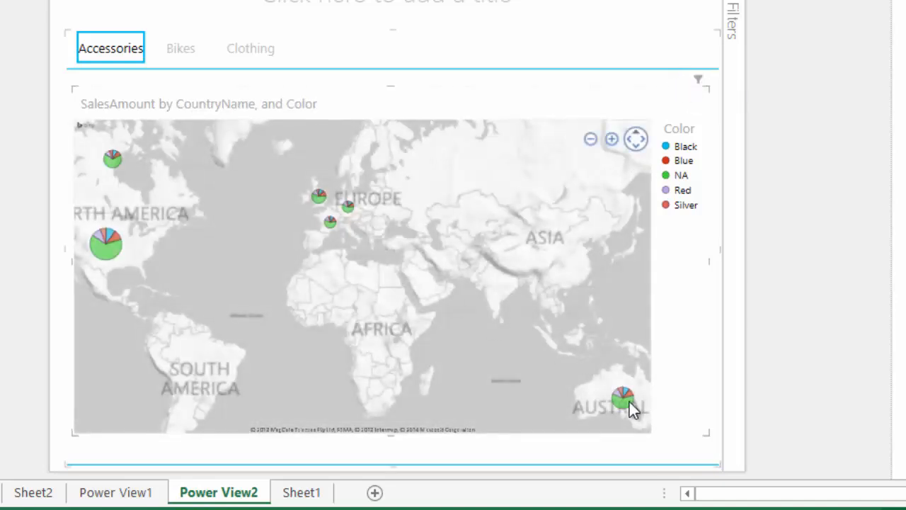
Drill down into Australia's states and compare its sales in the Bikes and Clothing tiles
double_click(631, 407)
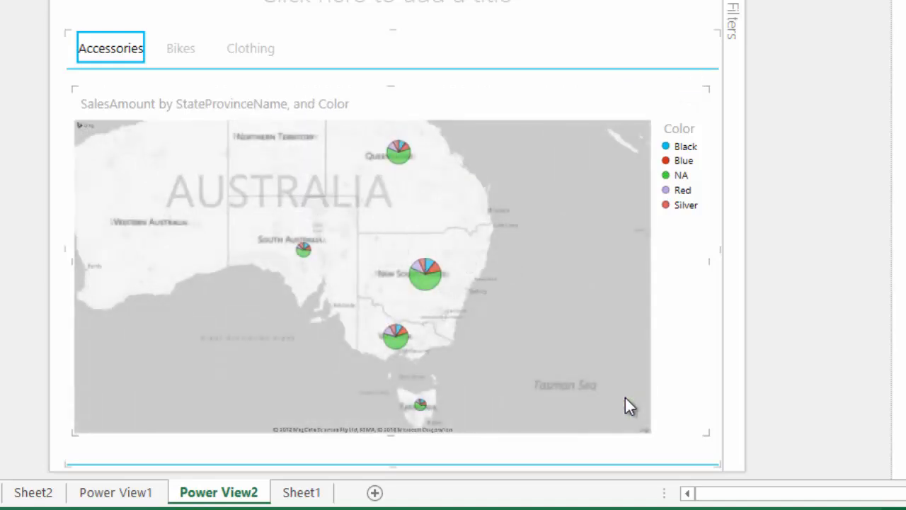
click(187, 49)
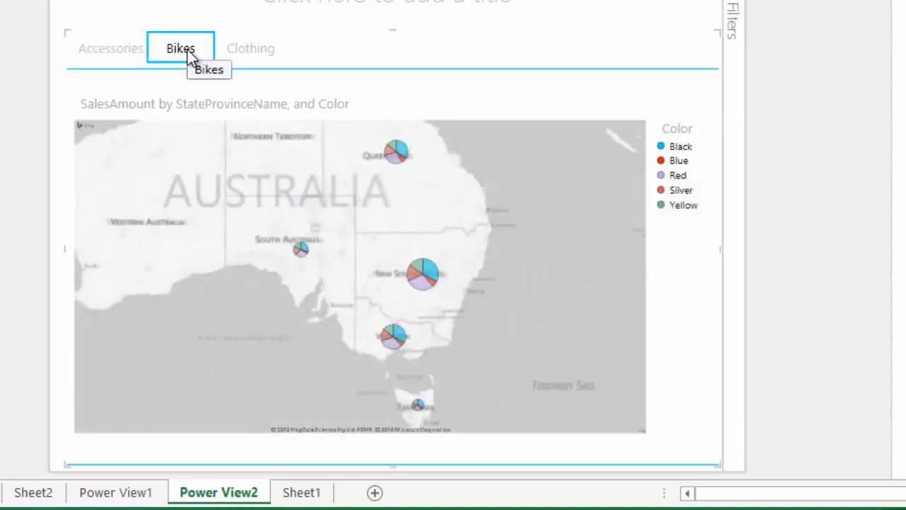
click(249, 50)
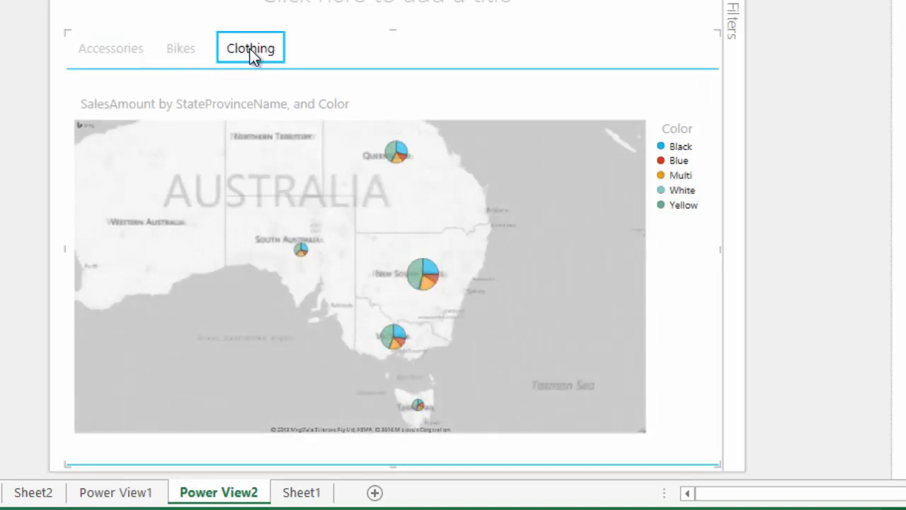